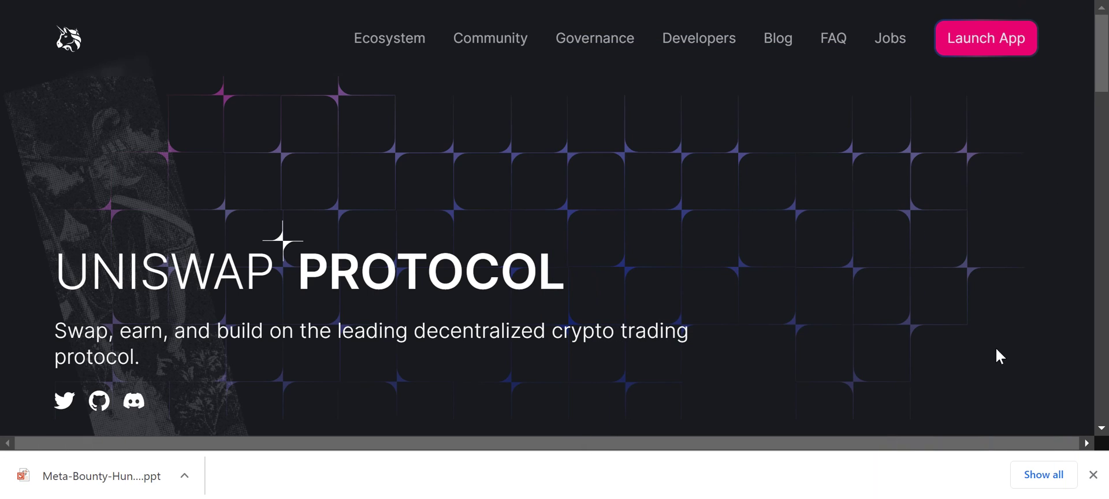
# Close the browser's downloads bar so the Uniswap Protocol homepage is shown unobstructed
pyautogui.click(1094, 475)
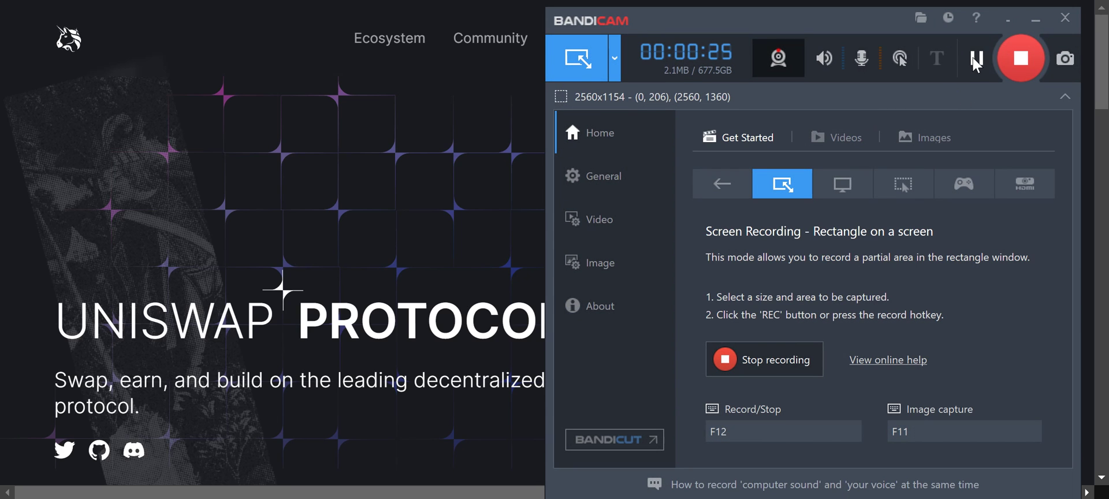
pyautogui.click(974, 58)
pyautogui.click(1036, 18)
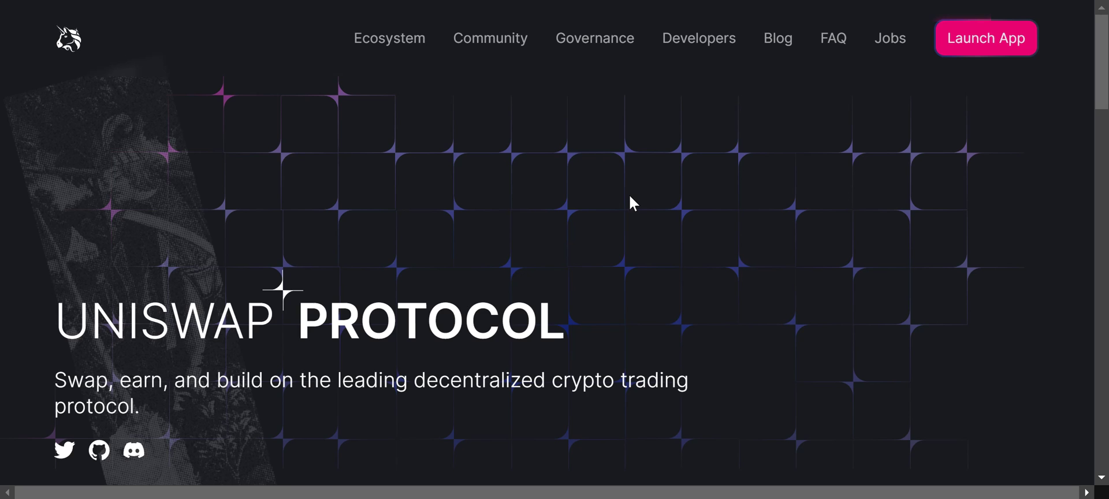
# Launch the swap app, browse the language list without changing it, and view the wallet's Account details
pyautogui.click(979, 47)
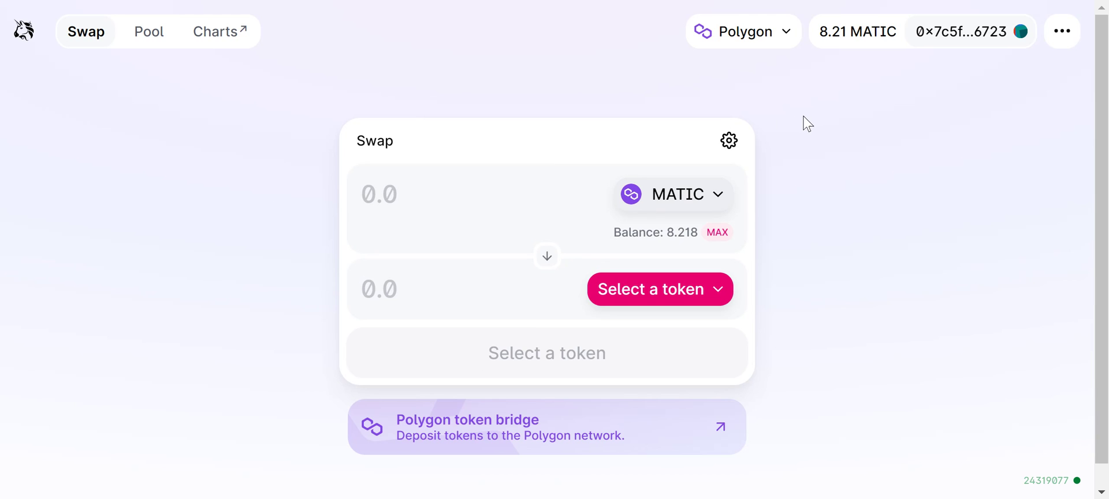
pyautogui.click(1065, 36)
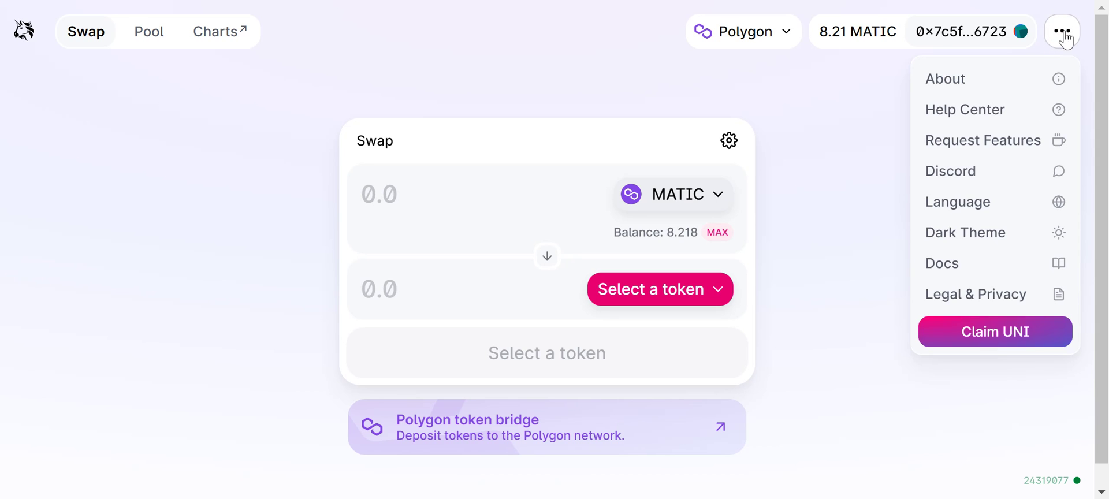
pyautogui.click(1059, 207)
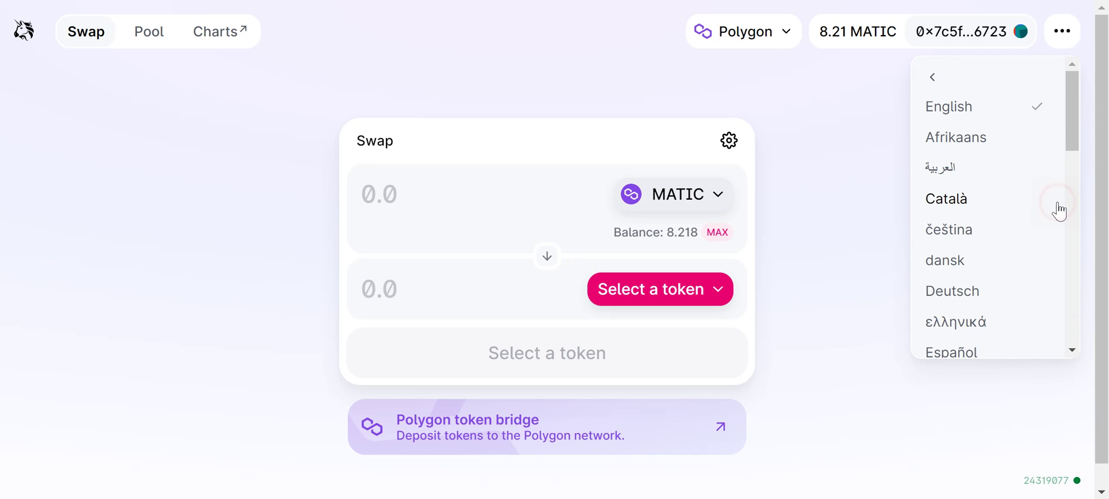
pyautogui.scroll(-7, 993, 202)
pyautogui.scroll(-5, 994, 202)
pyautogui.scroll(12, 994, 202)
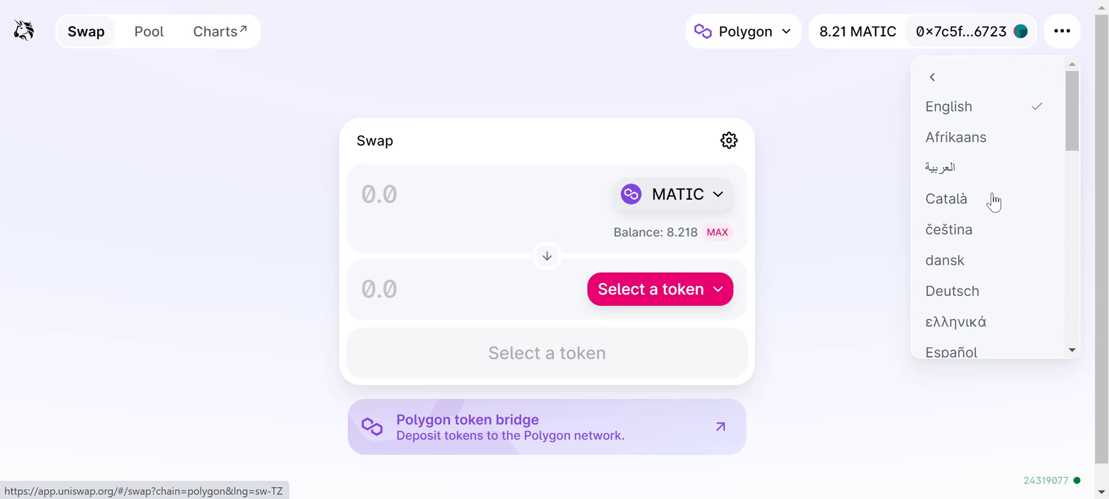
pyautogui.click(833, 168)
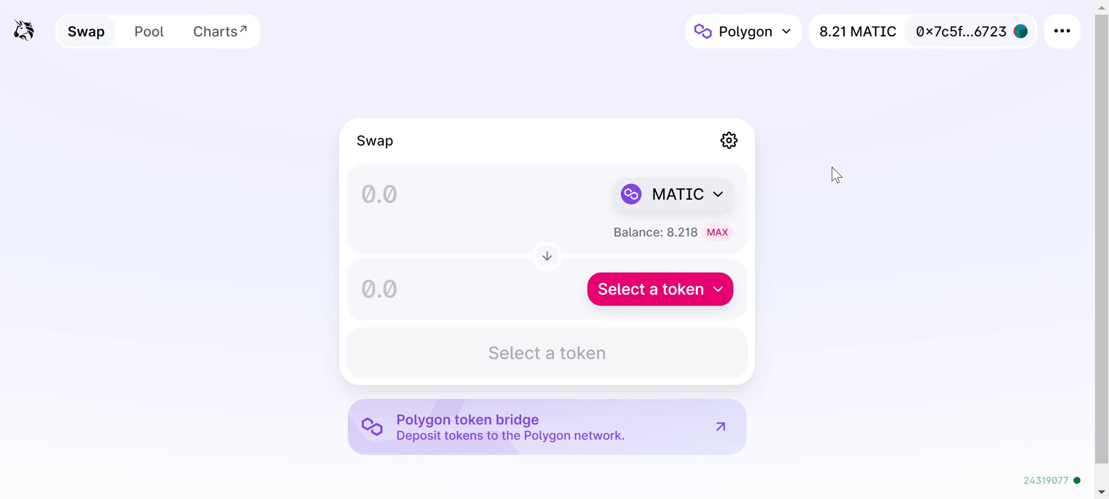
pyautogui.click(969, 30)
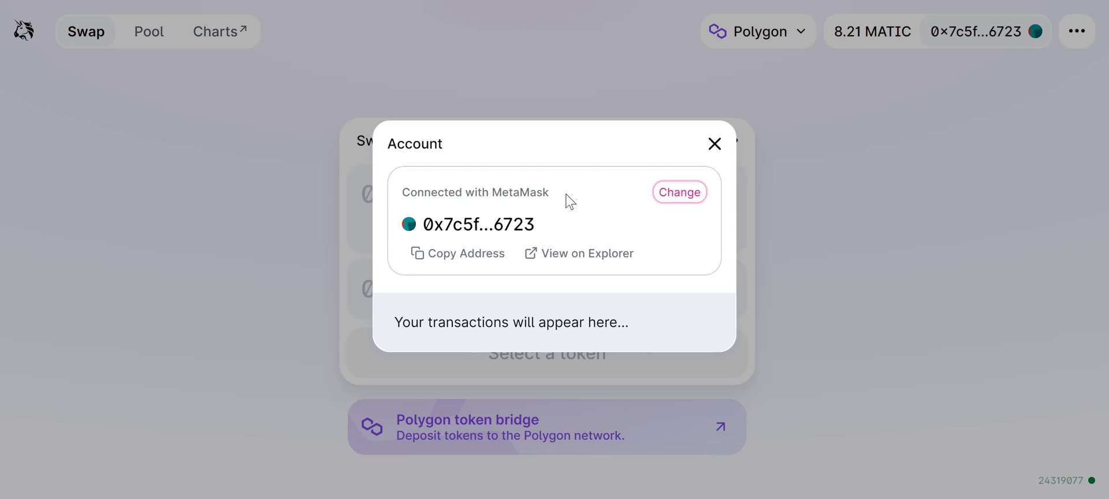
# Reselect MetaMask from the wallet options and close the Account details modal
pyautogui.click(669, 193)
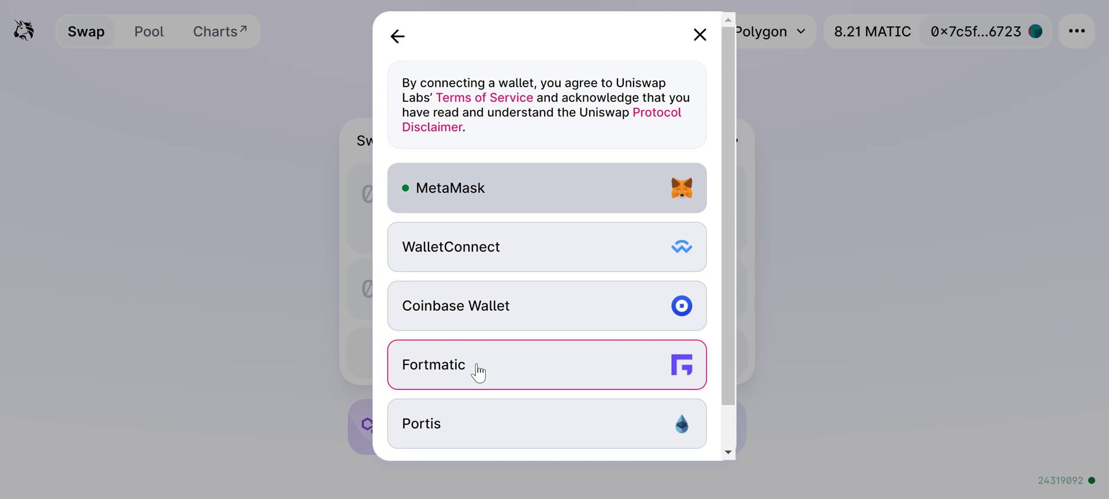
pyautogui.scroll(-1, 478, 371)
pyautogui.scroll(-1, 497, 373)
pyautogui.scroll(2, 595, 243)
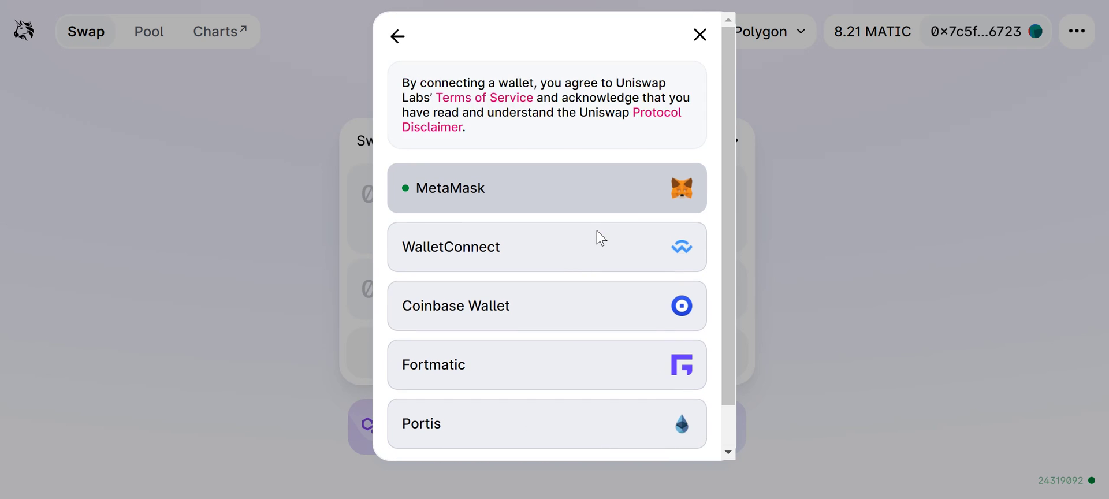
pyautogui.click(483, 186)
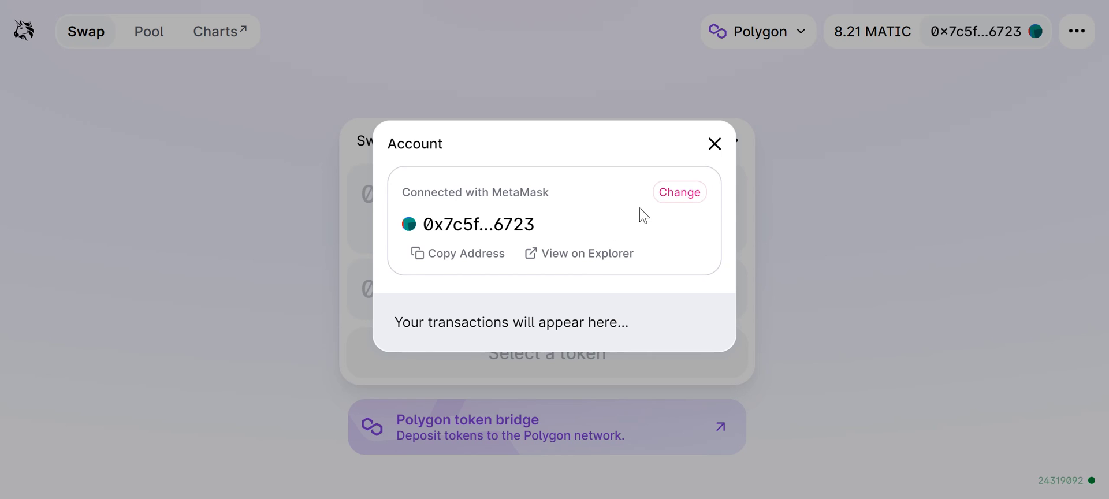
pyautogui.click(713, 147)
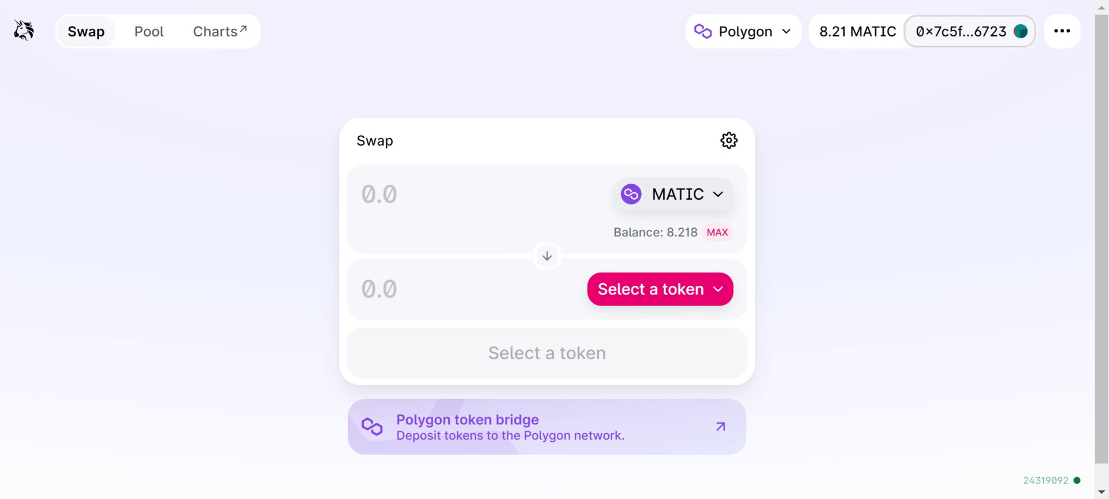
pyautogui.click(717, 0)
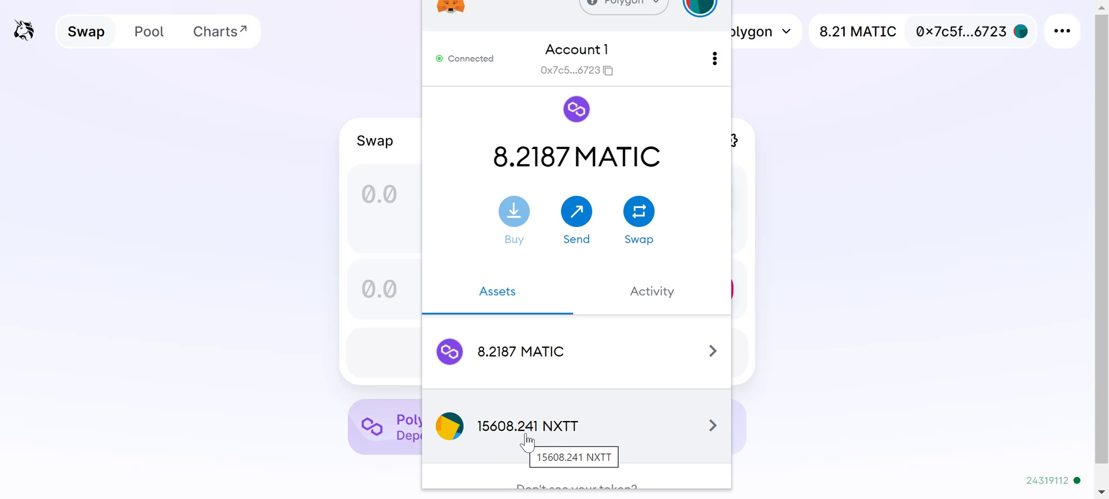
pyautogui.click(955, 155)
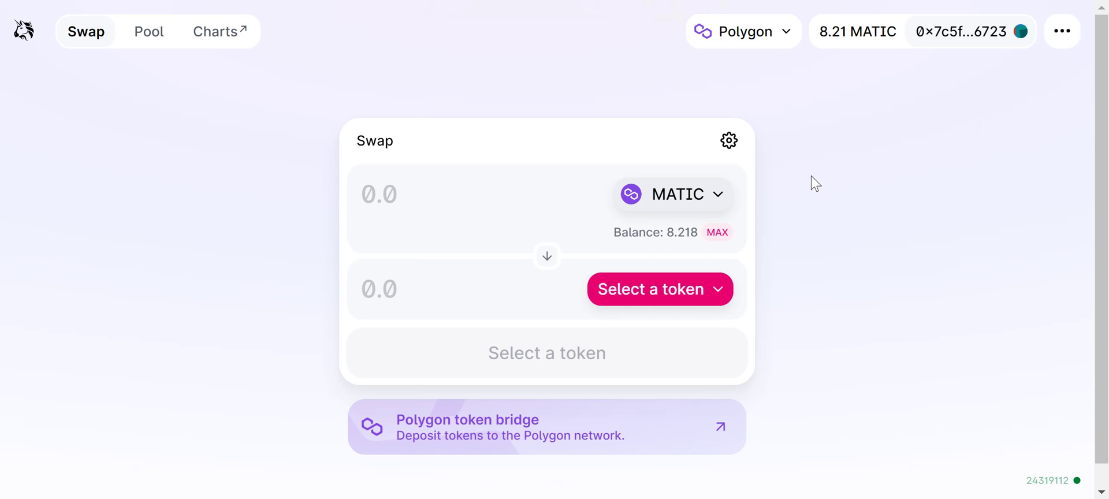
# From the receive-token picker, open Manage Token Lists and view the imported NXTT custom token
pyautogui.click(688, 299)
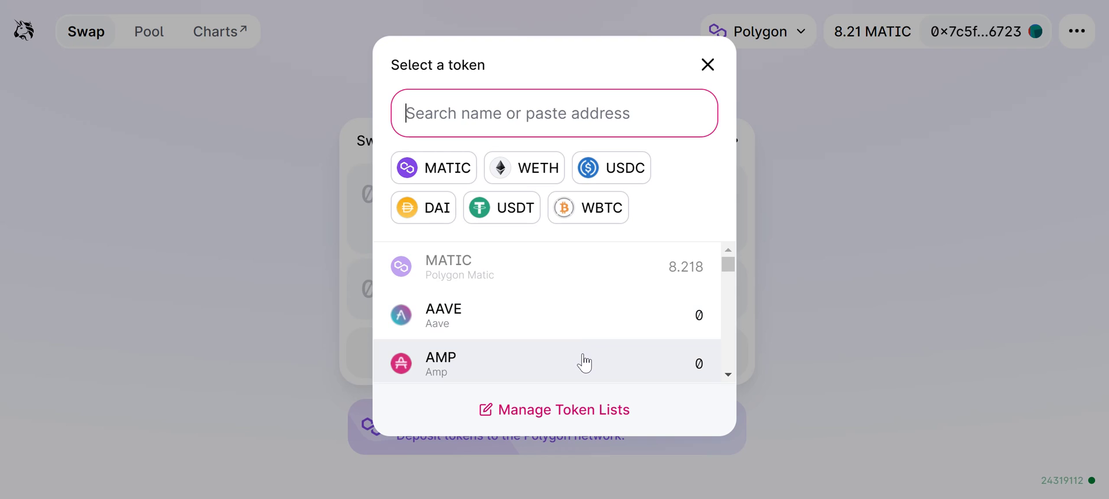
pyautogui.click(543, 411)
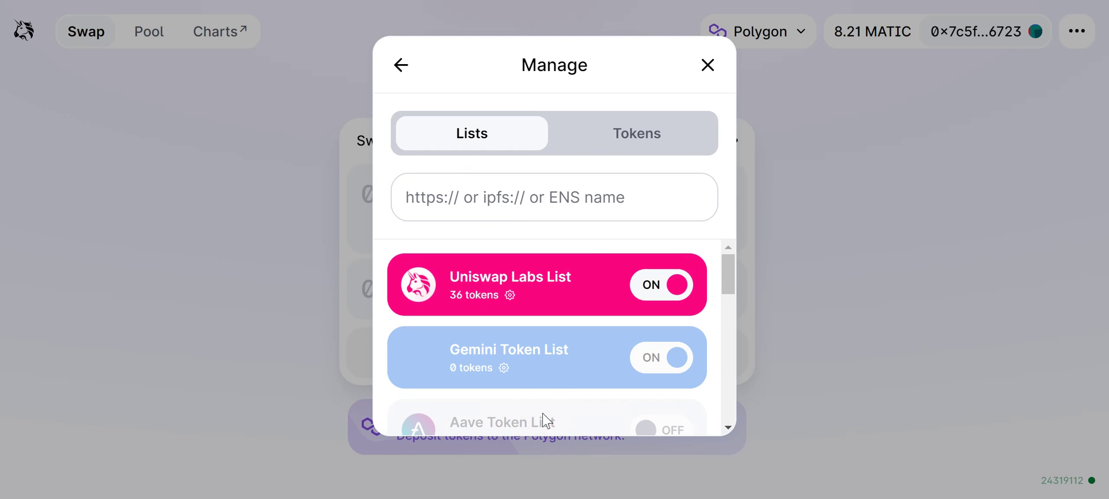
pyautogui.click(655, 141)
pyautogui.click(520, 206)
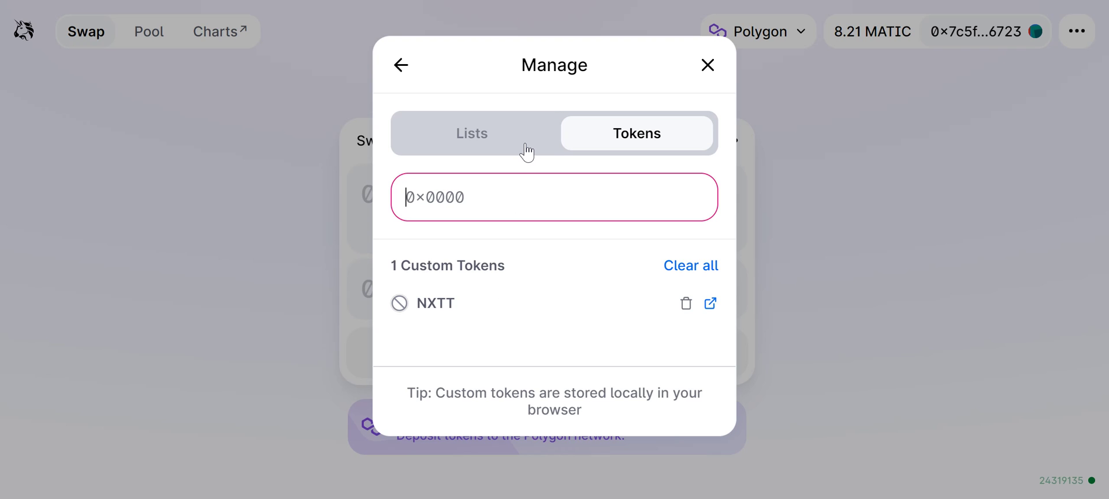
# Search for NXTT and set it as the token to receive
pyautogui.click(395, 64)
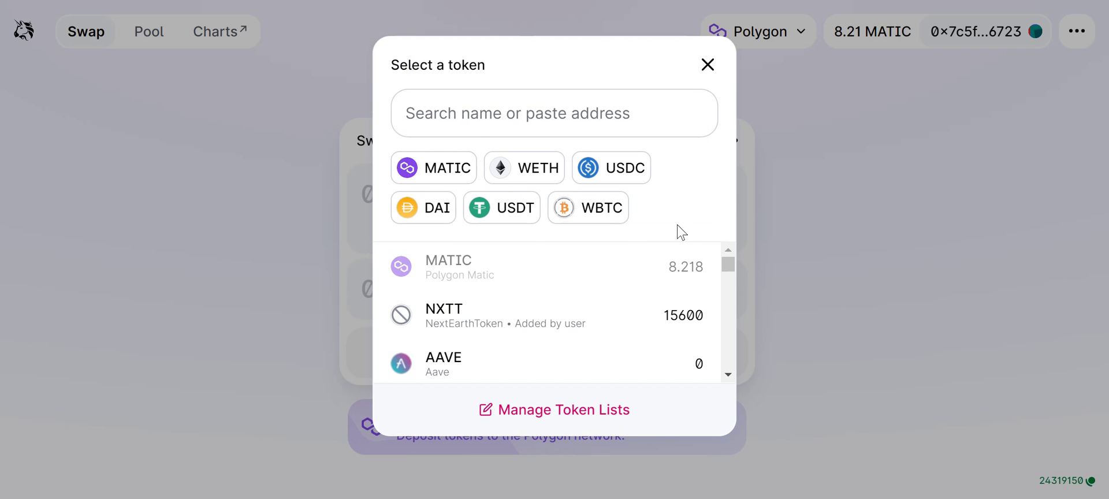
pyautogui.click(608, 122)
pyautogui.write('NXTT')
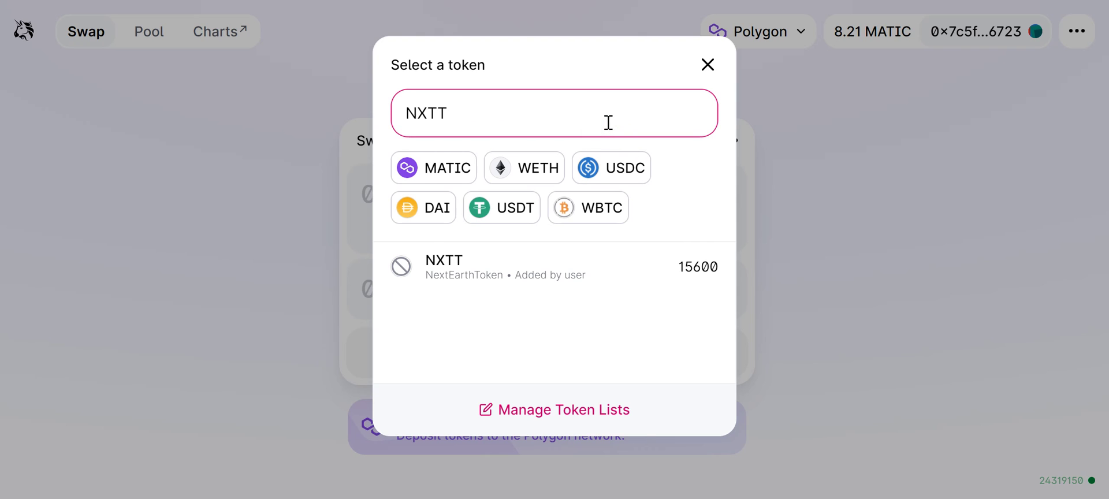
pyautogui.click(508, 259)
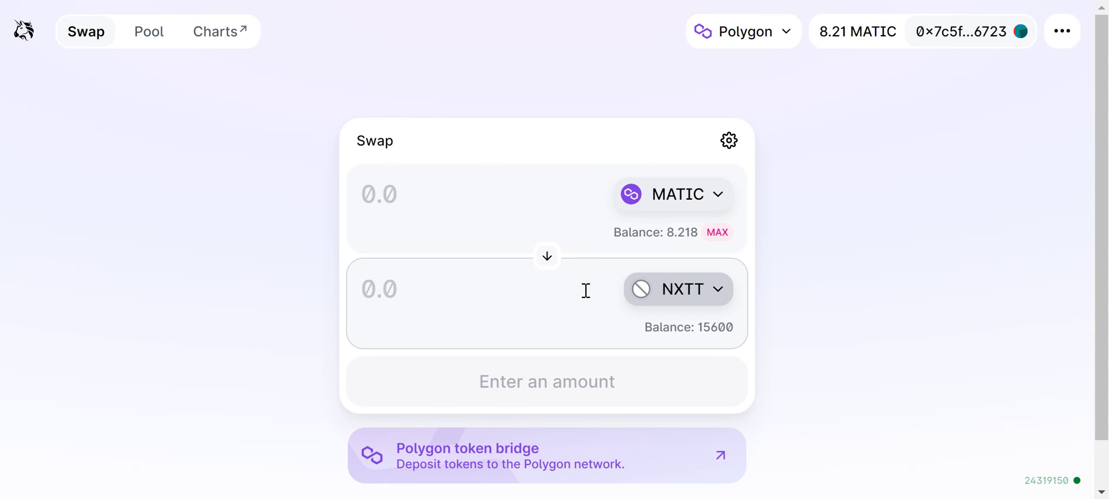
# Choose USDT as the token to sell and ready its amount field
pyautogui.click(699, 199)
pyautogui.click(507, 212)
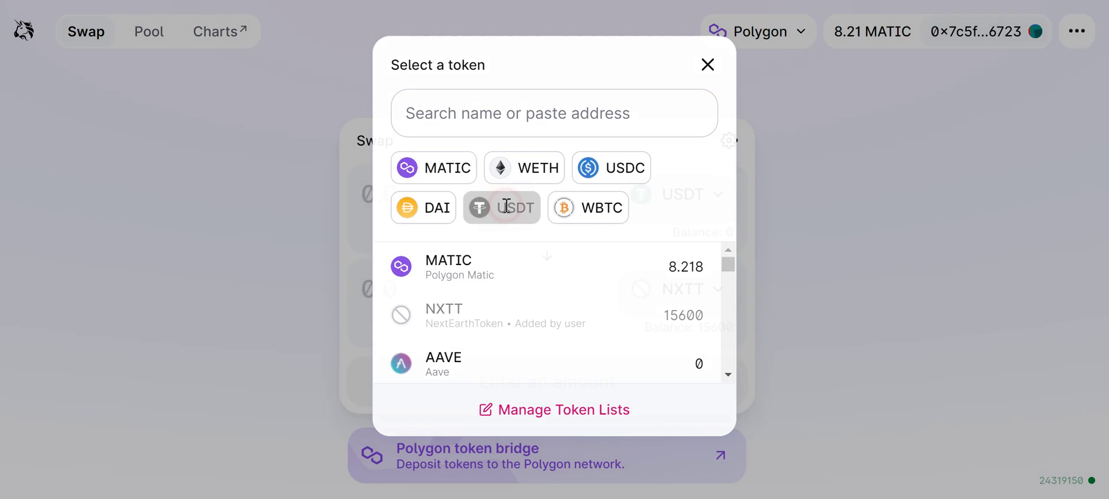
pyautogui.click(445, 198)
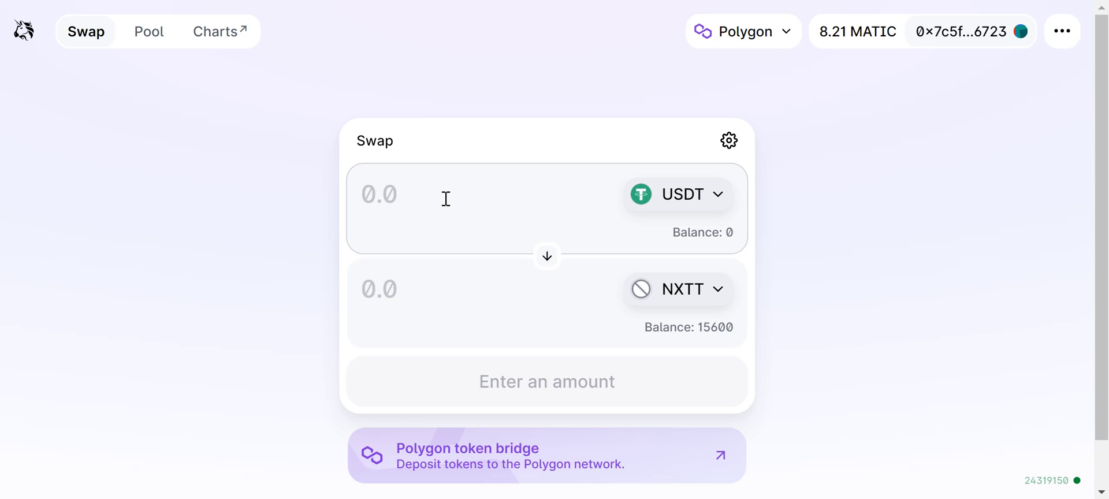
# Enter 1 USDT, see the insufficient-balance quote of about 187.532 NXTT, then clear it
pyautogui.write('1')
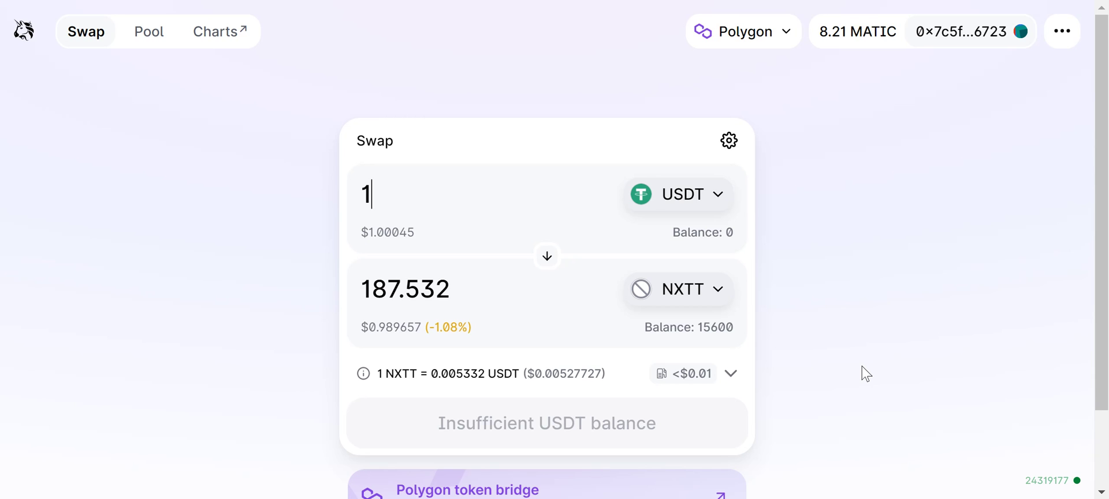
pyautogui.press('BackSpace')
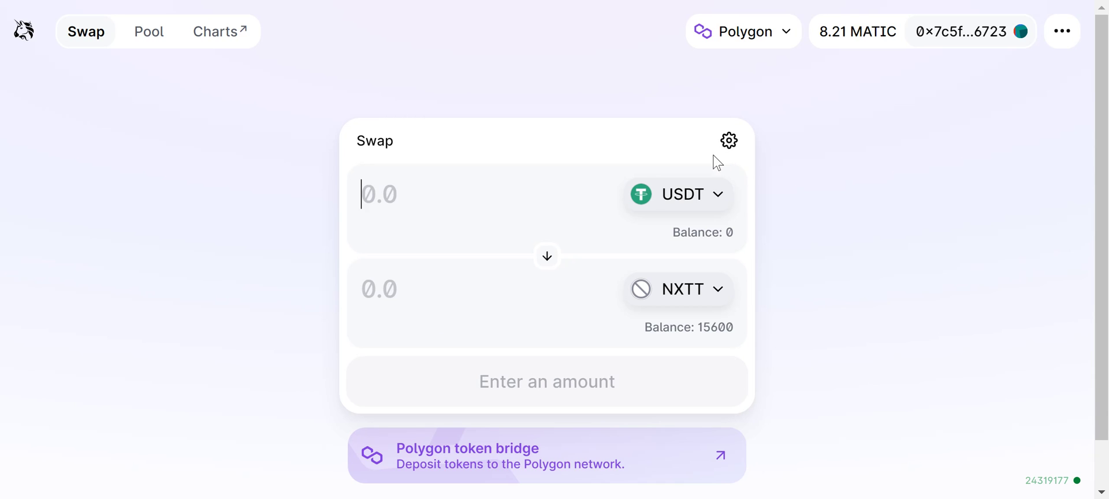
# Switch the sell token to MATIC and enter 2 MATIC, quoting about 638.803 NXTT
pyautogui.click(700, 197)
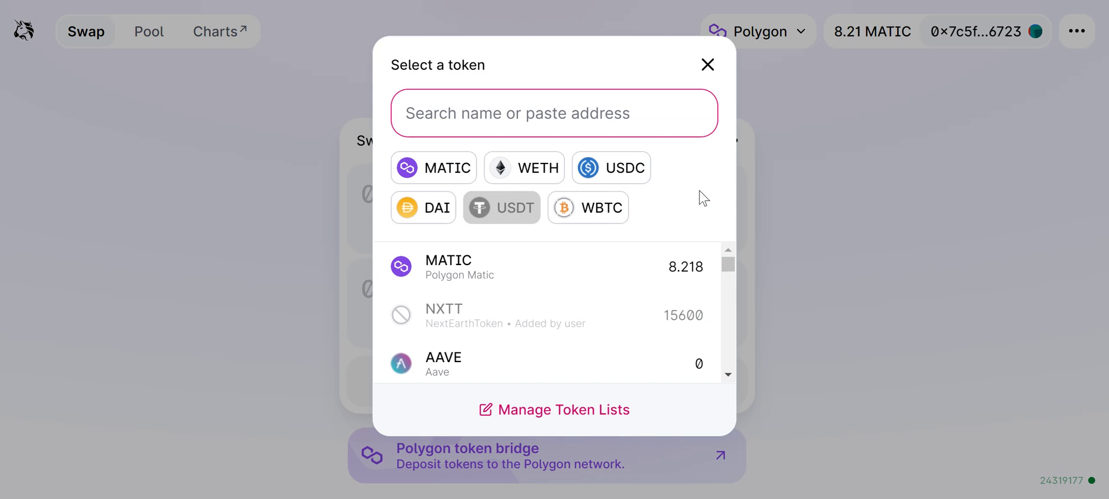
pyautogui.click(453, 169)
pyautogui.click(439, 199)
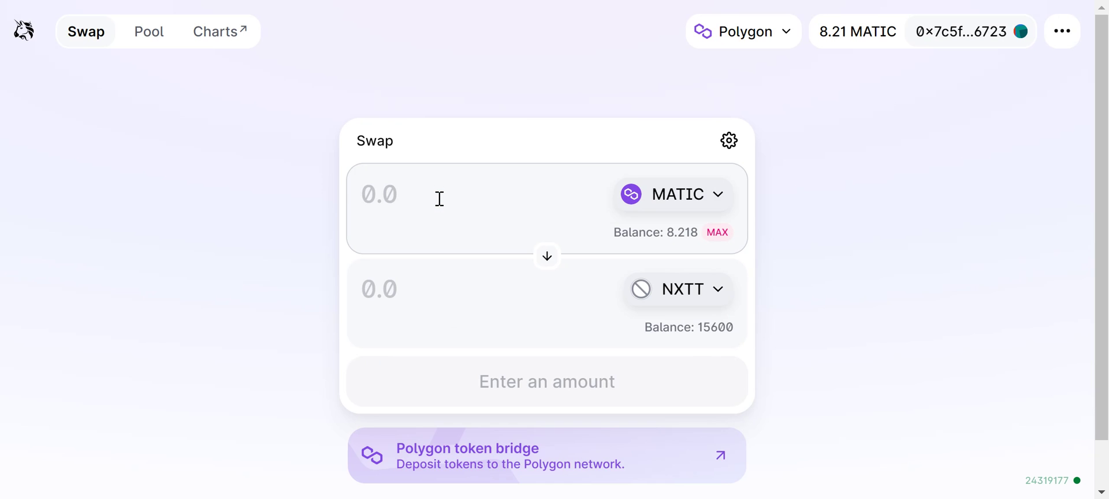
pyautogui.write('2')
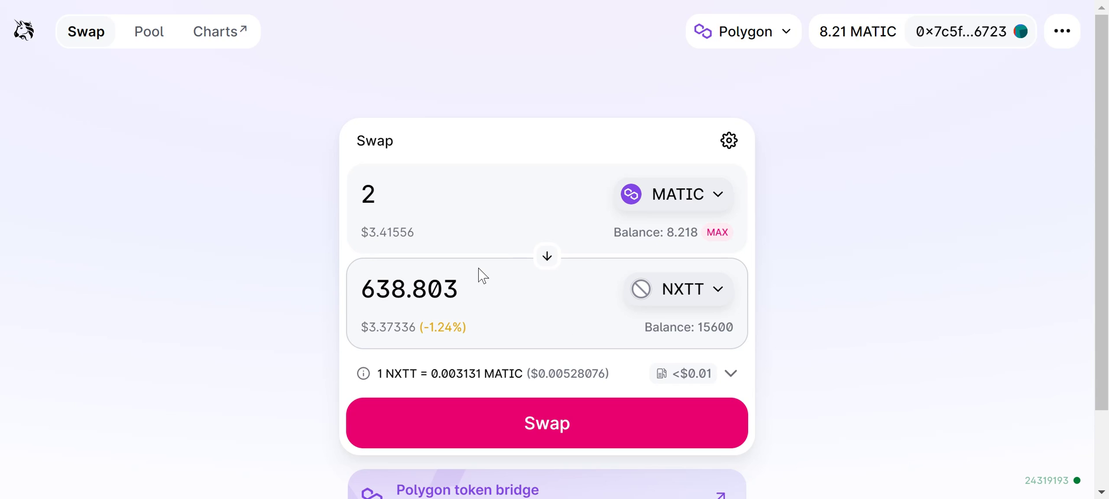
pyautogui.click(547, 432)
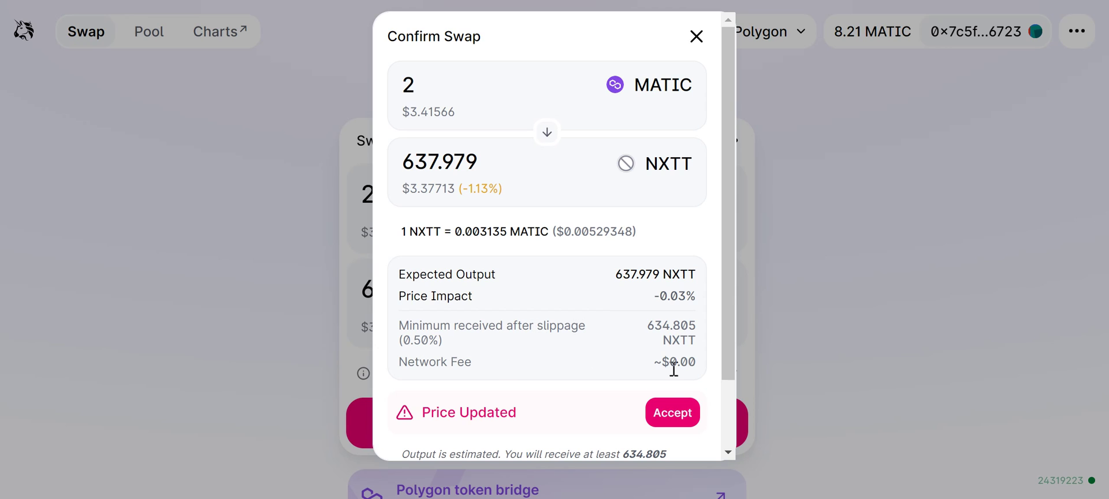
# Accept the updated 637.979 NXTT price and confirm the swap
pyautogui.scroll(-2, 630, 361)
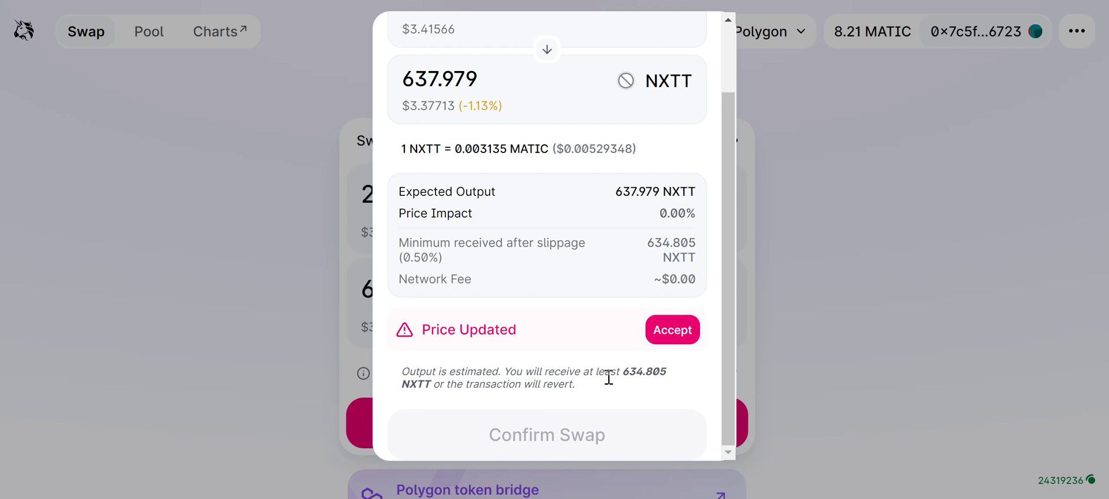
pyautogui.click(674, 331)
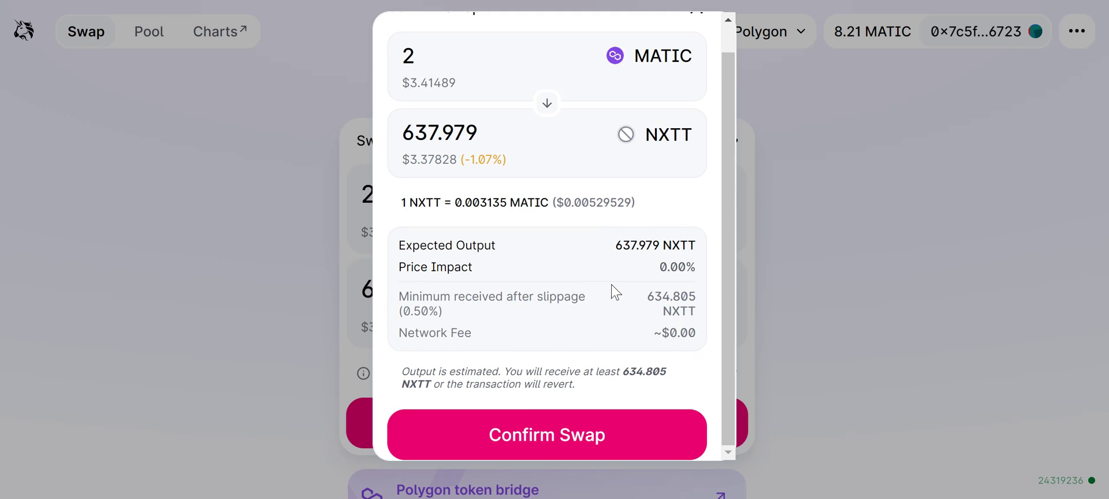
pyautogui.click(572, 426)
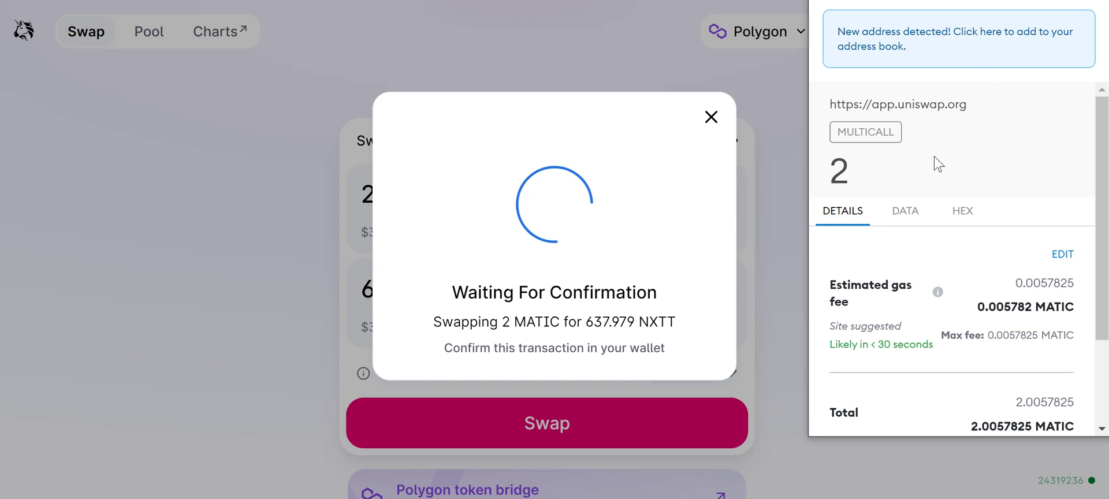
# Confirm the 2 MATIC swap transaction in the MetaMask popup
pyautogui.scroll(-2, 912, 208)
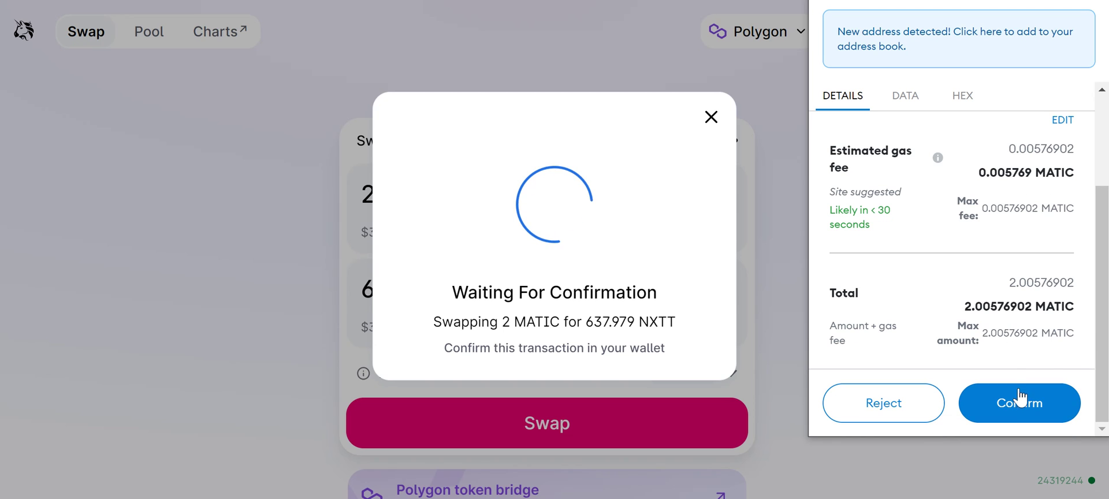
pyautogui.click(1015, 406)
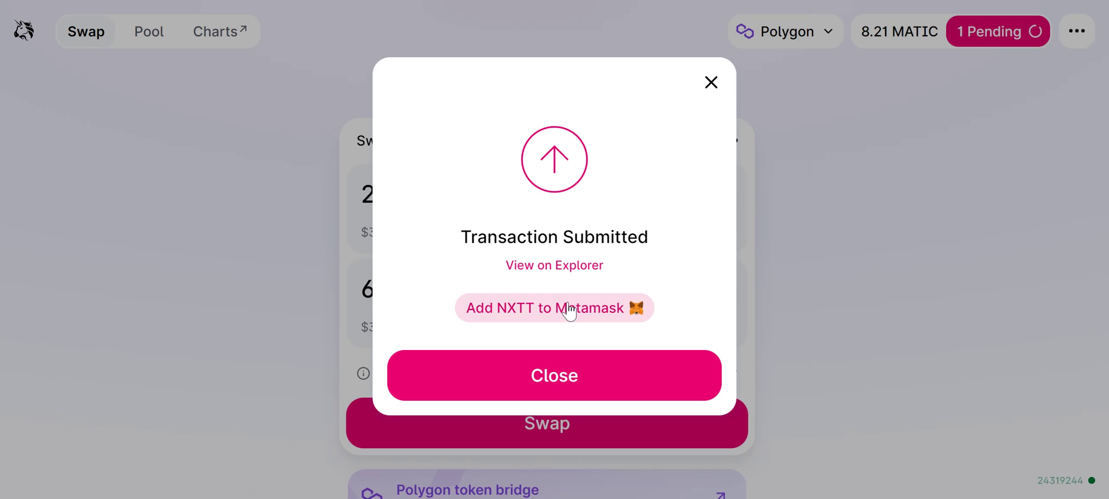
# Close the Transaction Submitted dialog while the 2 MATIC to 637.98 NXTT swap confirms
pyautogui.click(578, 382)
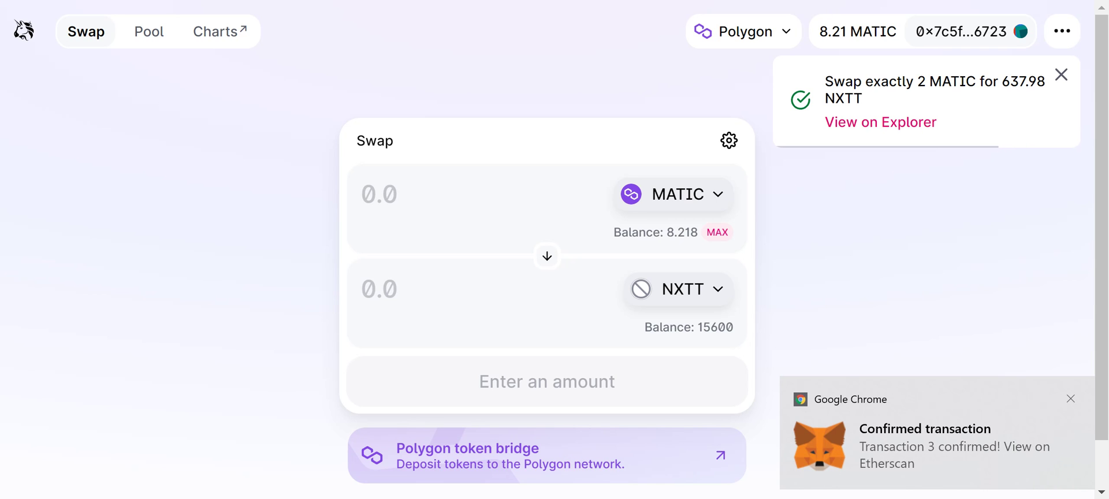
# Open MetaMask and check its Assets tab, showing 6.2149 MATIC and 16245.919 NXTT
pyautogui.click(702, 0)
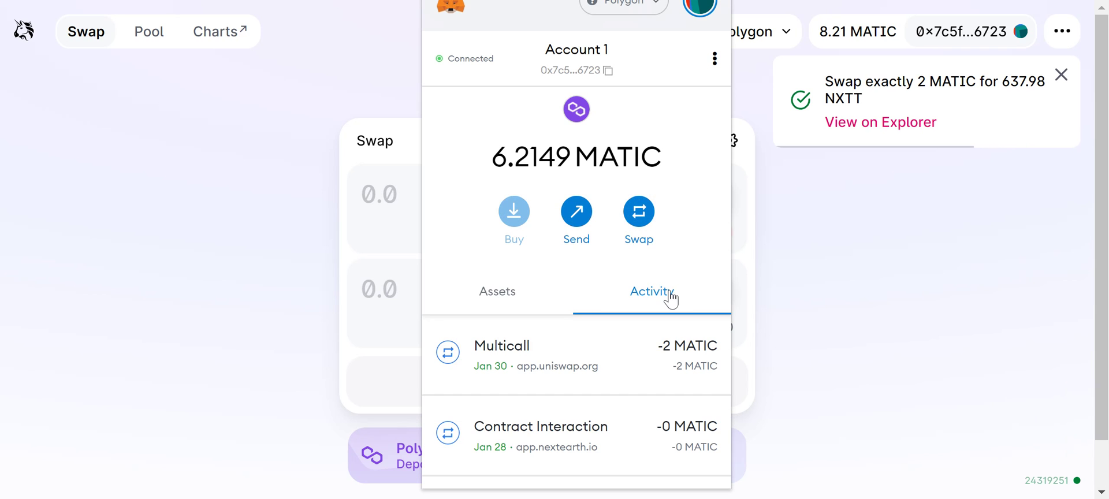
pyautogui.click(506, 293)
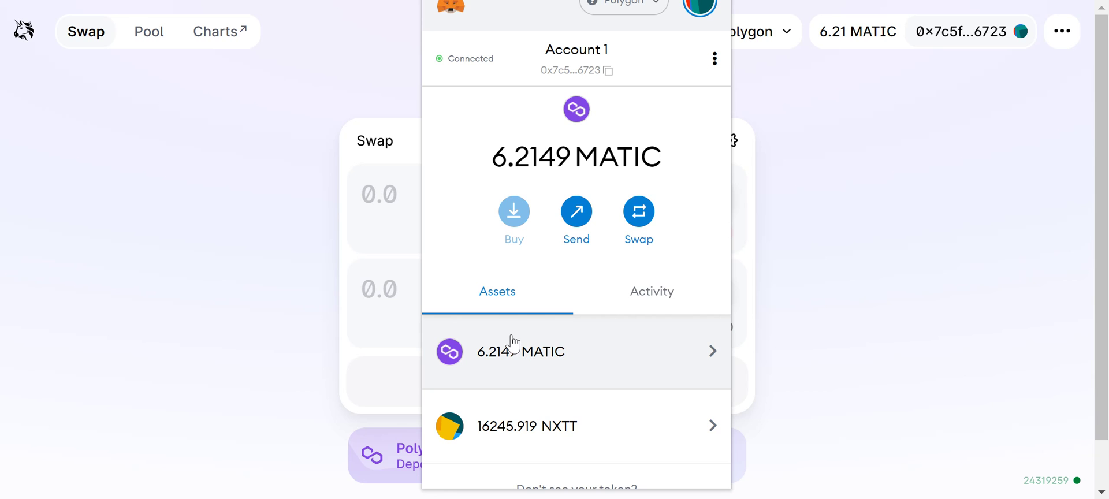
# Close MetaMask and set USDT as the token to sell
pyautogui.click(859, 247)
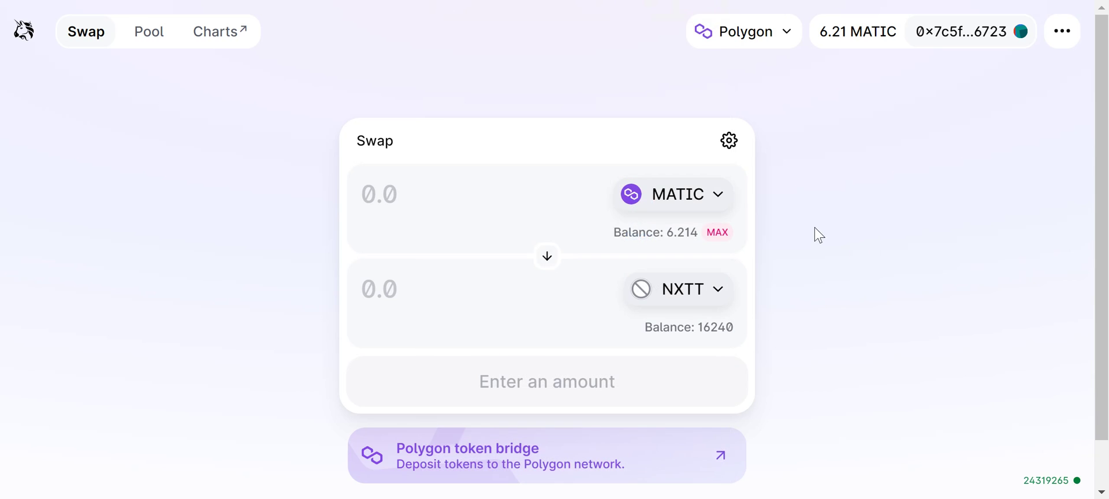
pyautogui.click(693, 198)
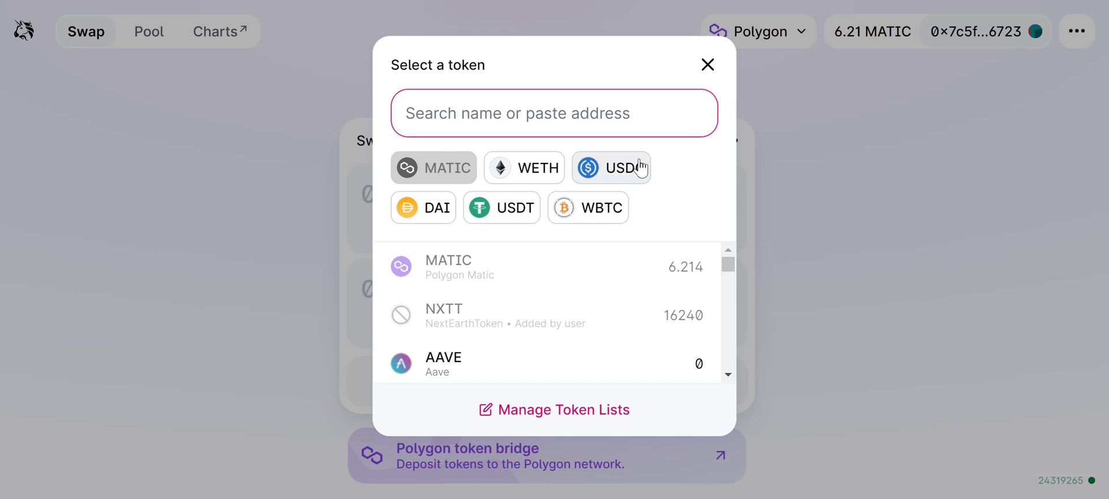
pyautogui.click(513, 207)
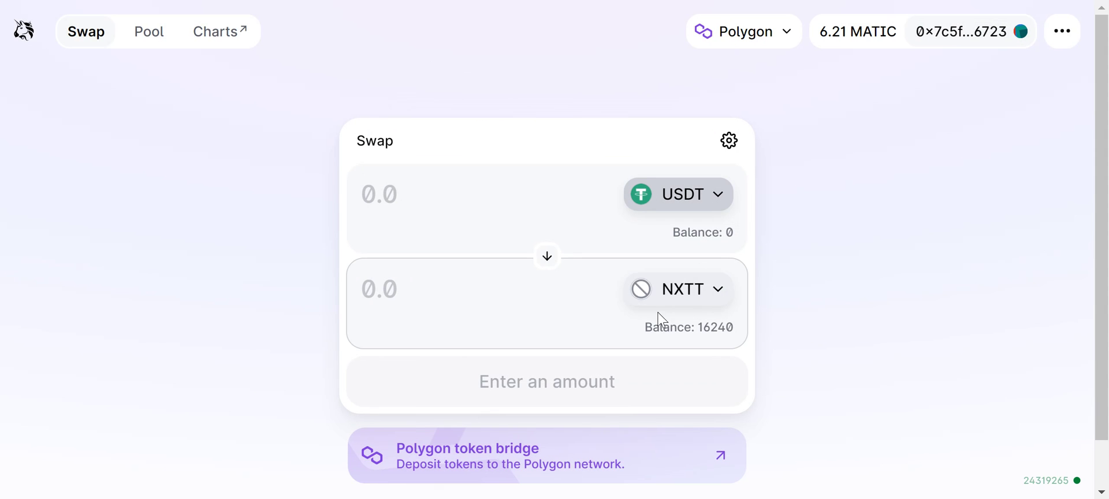
# Browse the receive-token list from MATIC and NXTT down to ZRX without choosing one
pyautogui.click(670, 297)
pyautogui.scroll(-3, 574, 299)
pyautogui.scroll(3, 573, 299)
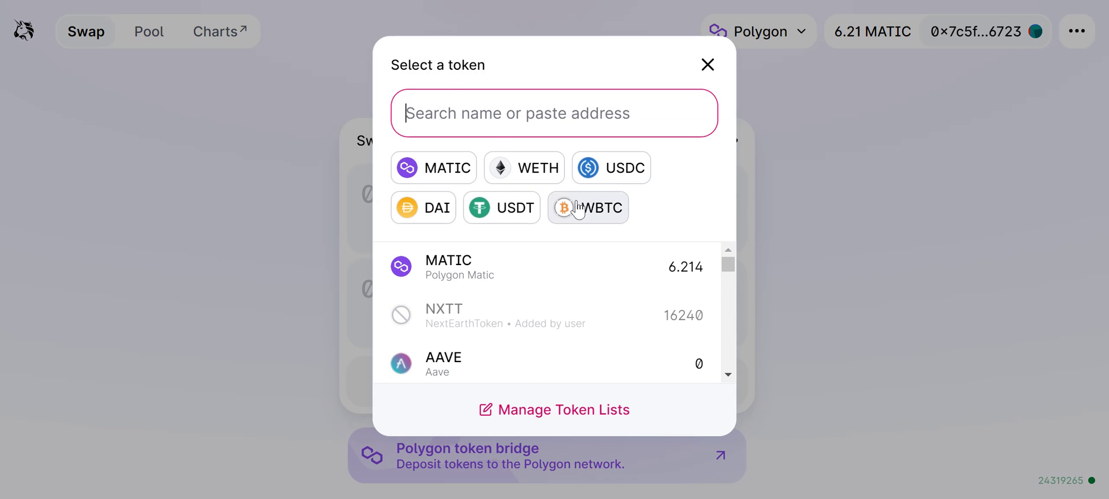
pyautogui.scroll(-2, 554, 297)
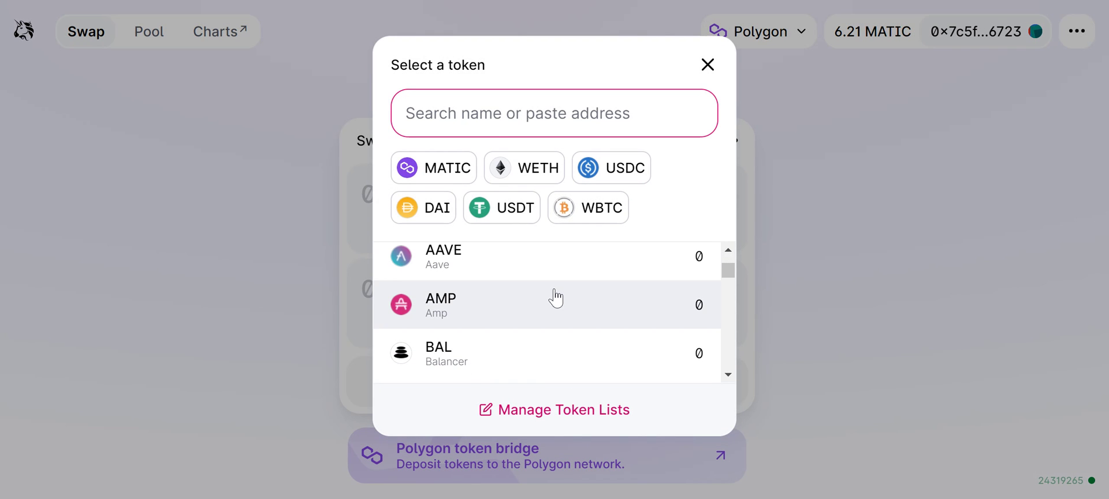
pyautogui.scroll(2, 553, 297)
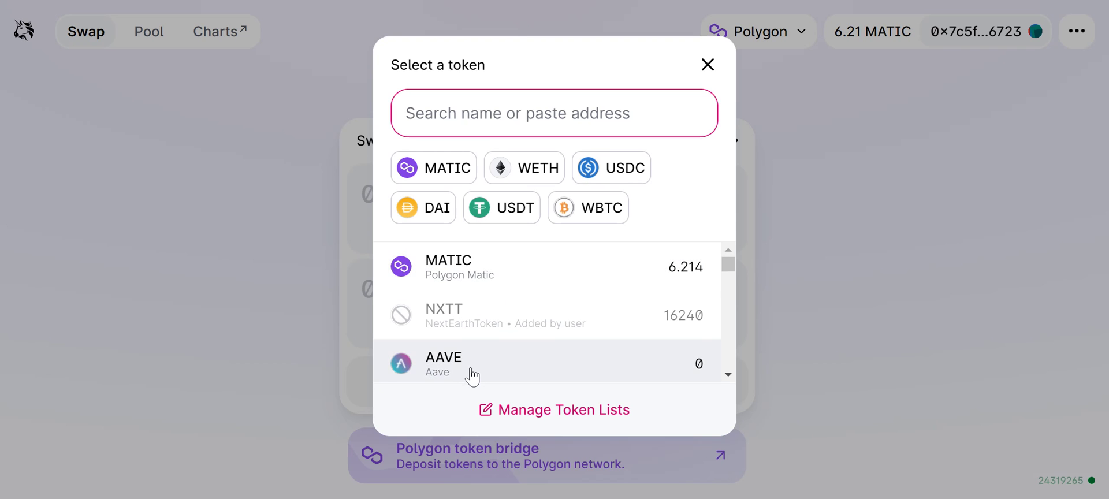
pyautogui.scroll(-1, 470, 375)
pyautogui.scroll(-2, 488, 328)
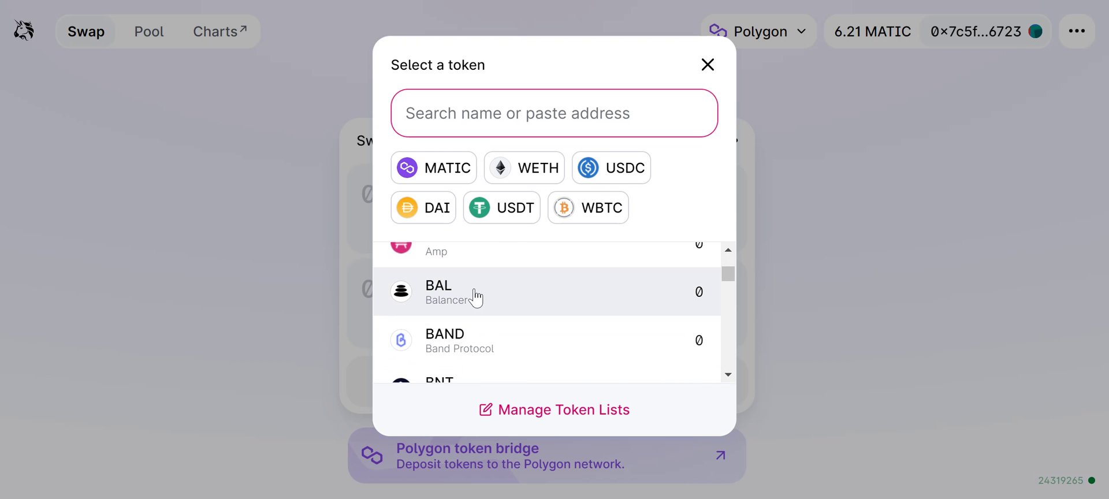
pyautogui.scroll(-1, 488, 335)
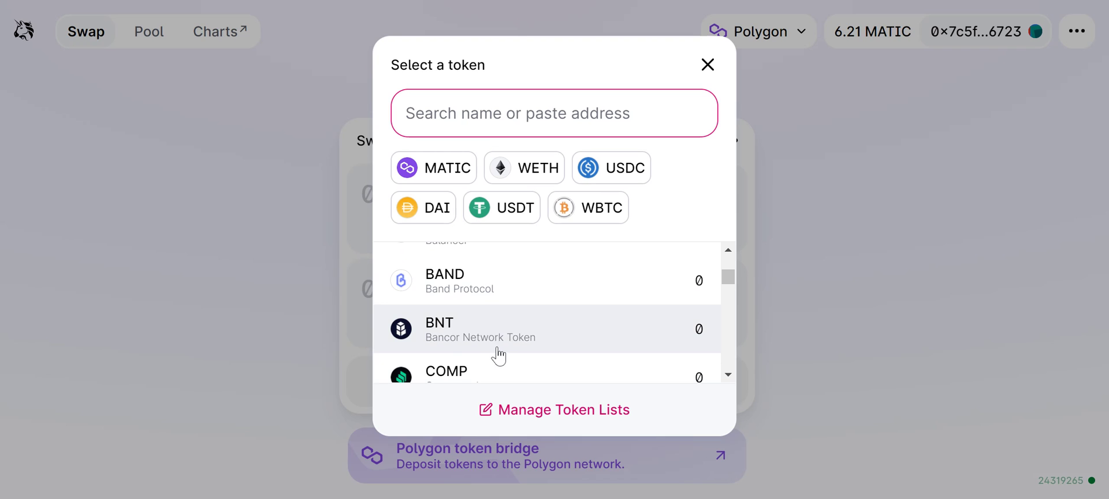
pyautogui.scroll(-1, 503, 346)
pyautogui.scroll(-2, 491, 368)
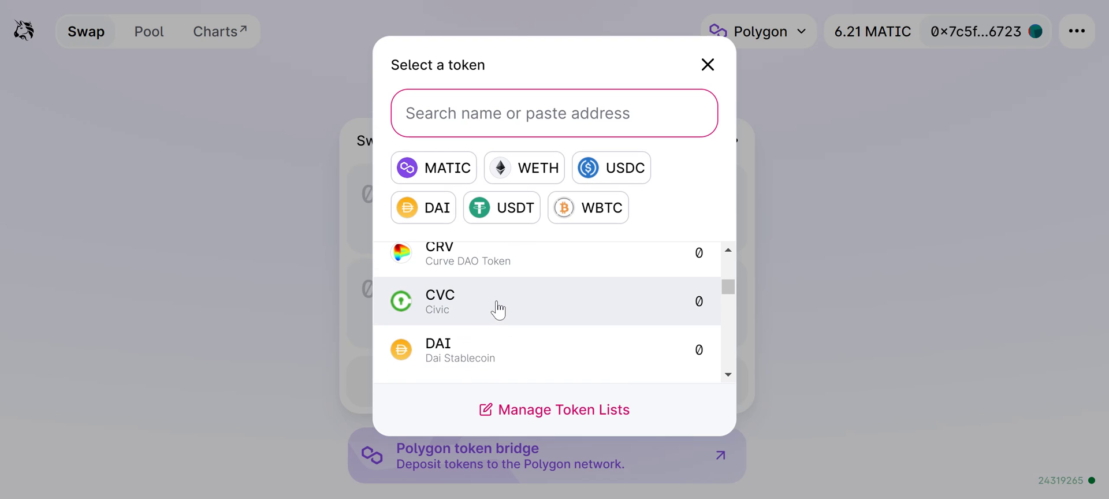
pyautogui.scroll(-3, 506, 365)
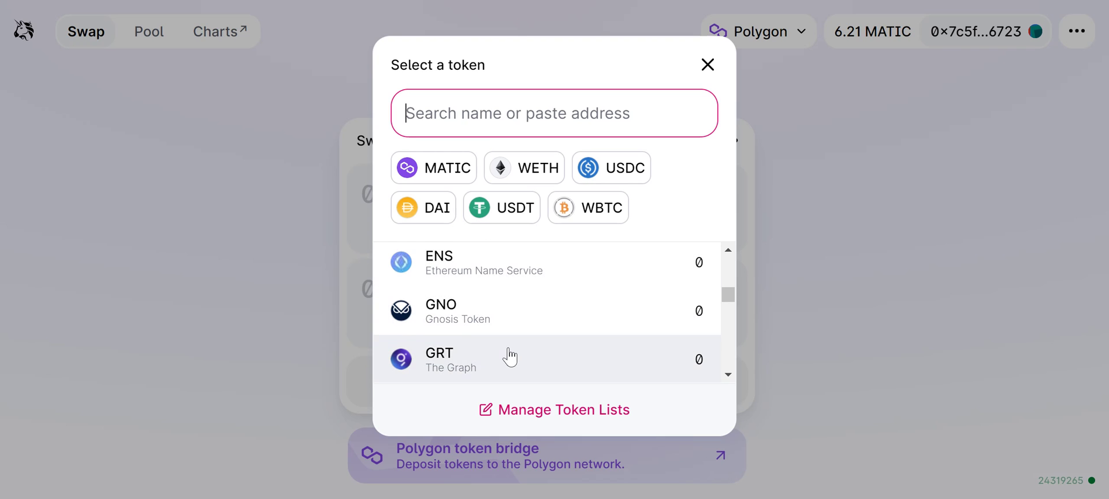
pyautogui.scroll(-3, 508, 359)
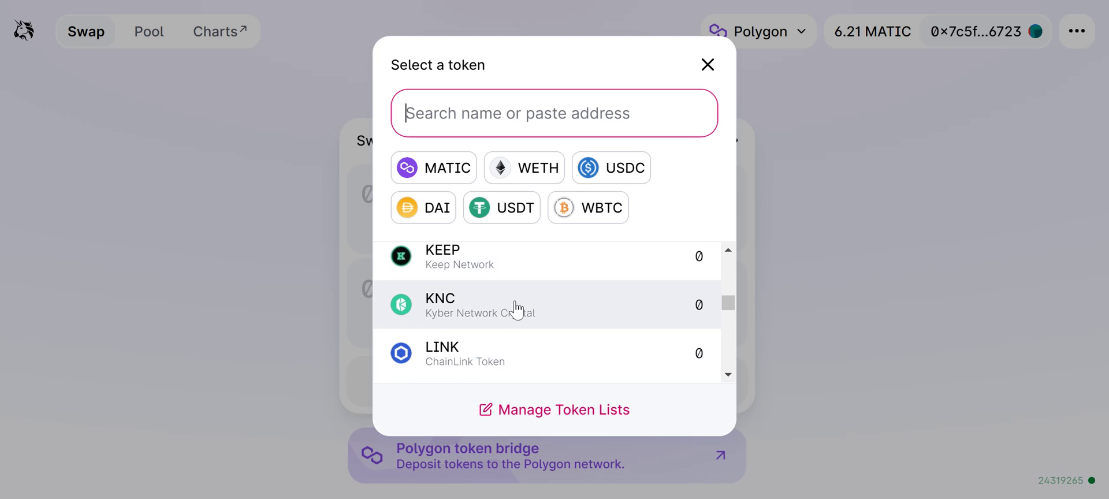
pyautogui.scroll(-2, 518, 348)
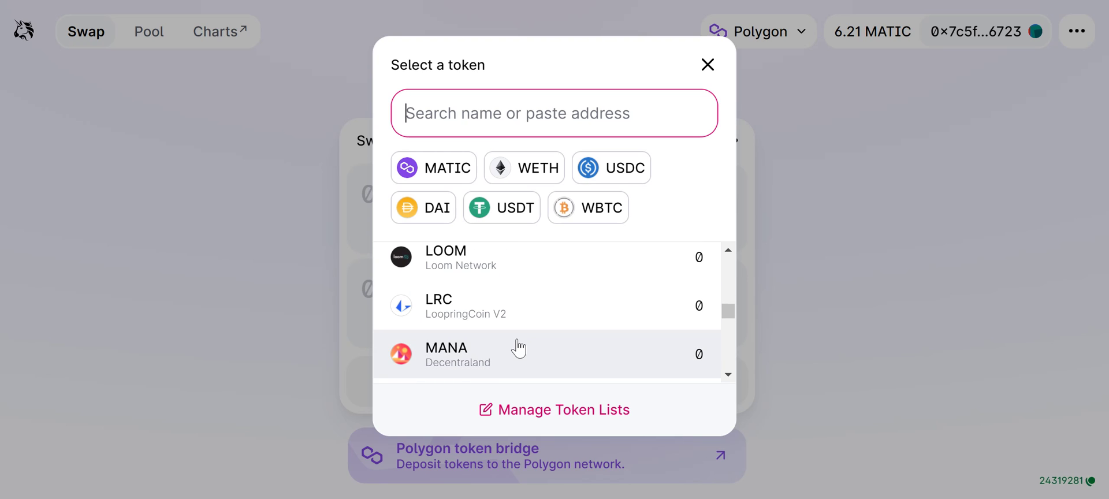
pyautogui.scroll(-2, 518, 352)
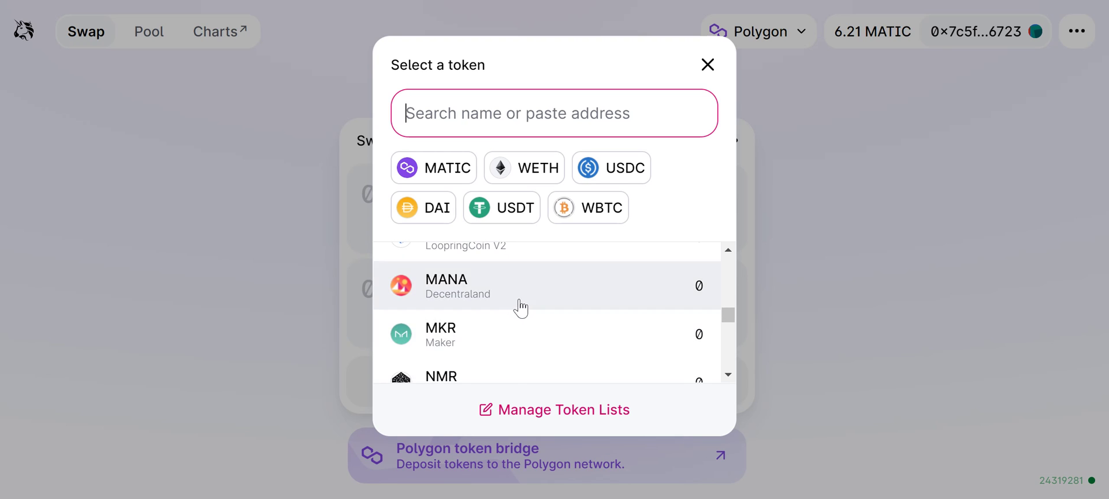
pyautogui.scroll(-2, 537, 321)
pyautogui.scroll(-2, 519, 330)
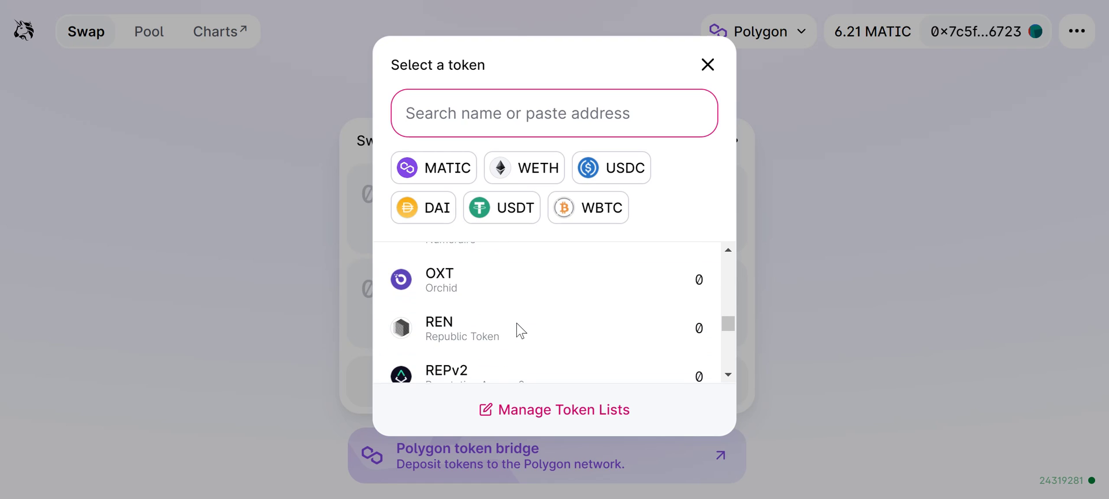
pyautogui.scroll(-1, 514, 338)
pyautogui.scroll(-2, 526, 349)
pyautogui.scroll(-1, 527, 341)
pyautogui.scroll(-2, 528, 279)
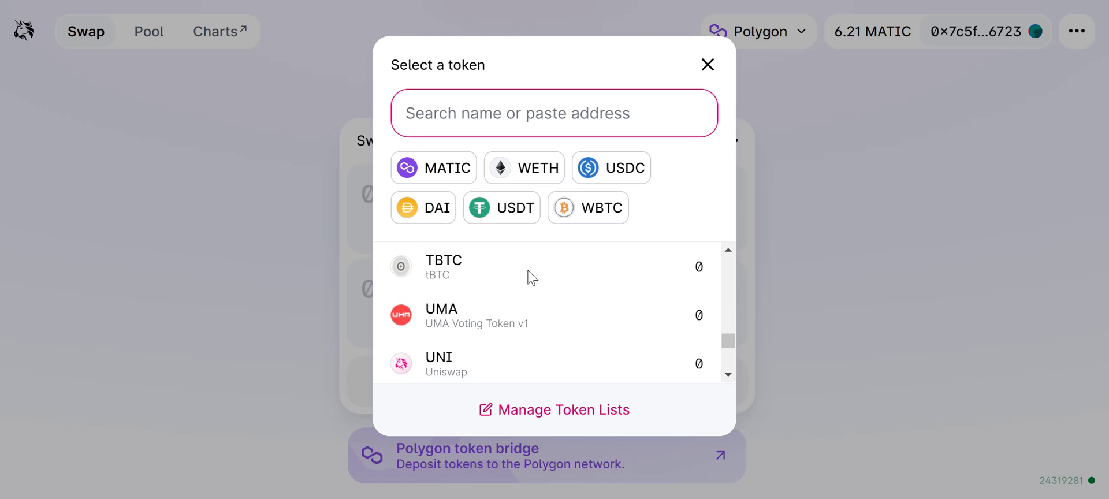
pyautogui.scroll(-1, 506, 362)
pyautogui.scroll(-1, 509, 335)
pyautogui.scroll(-1, 500, 287)
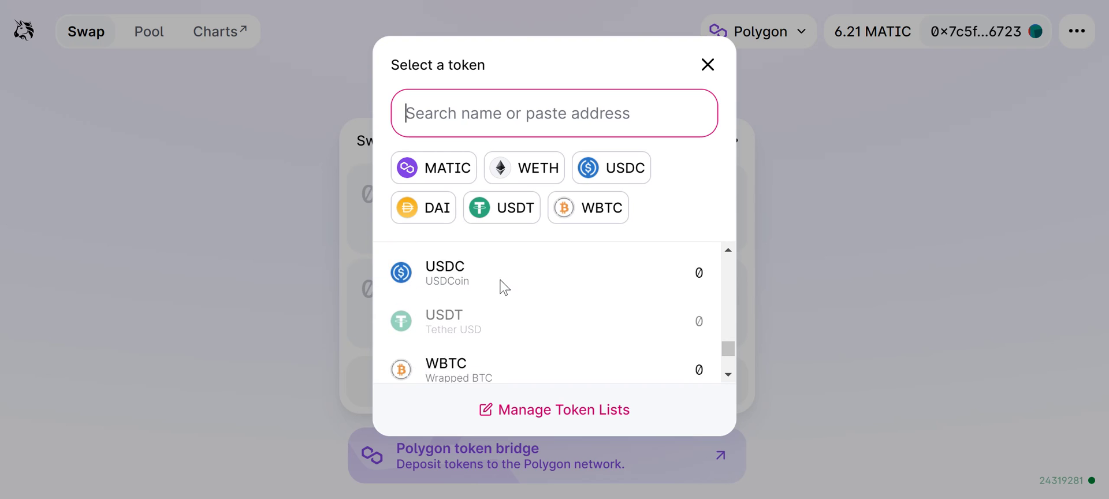
pyautogui.scroll(-1, 501, 287)
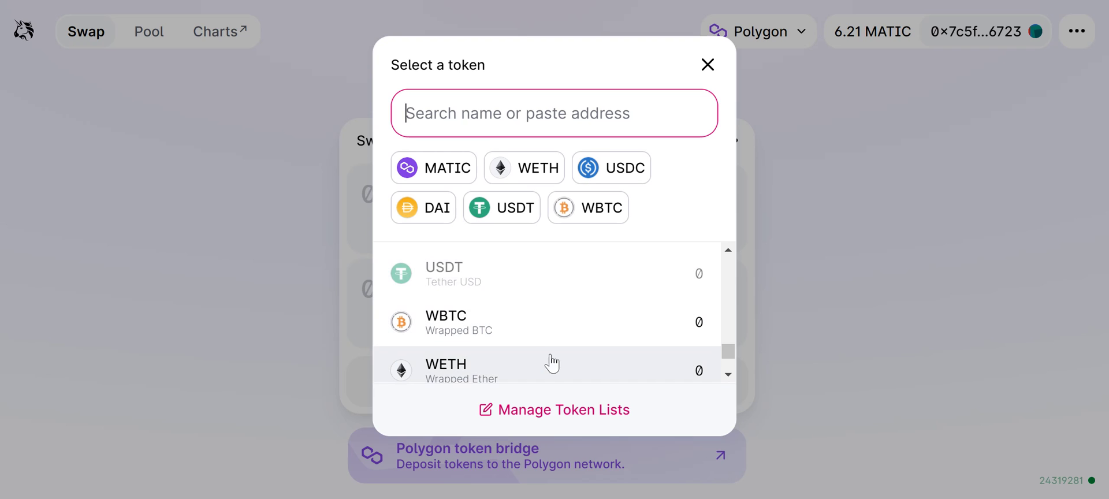
pyautogui.scroll(-3, 554, 365)
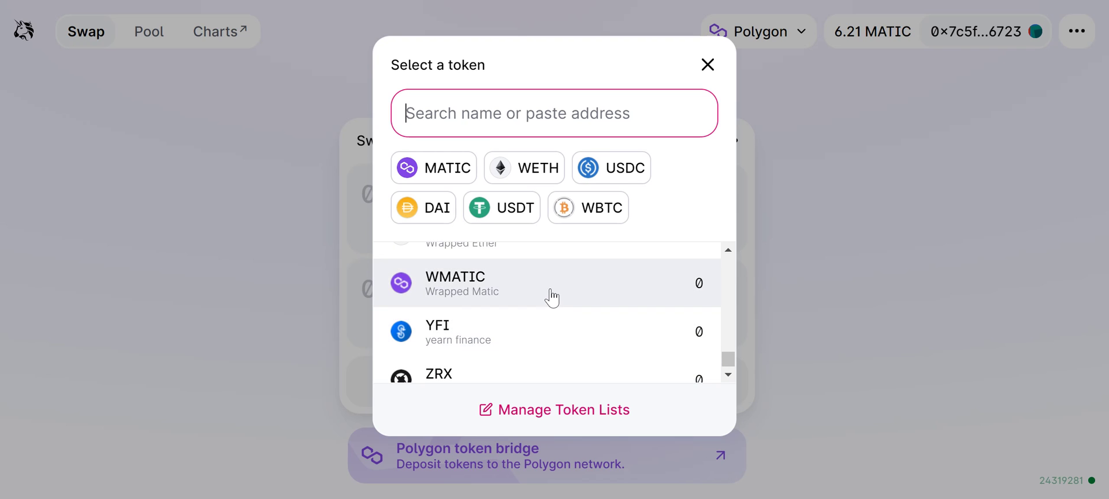
pyautogui.scroll(-1, 549, 295)
pyautogui.scroll(3, 551, 298)
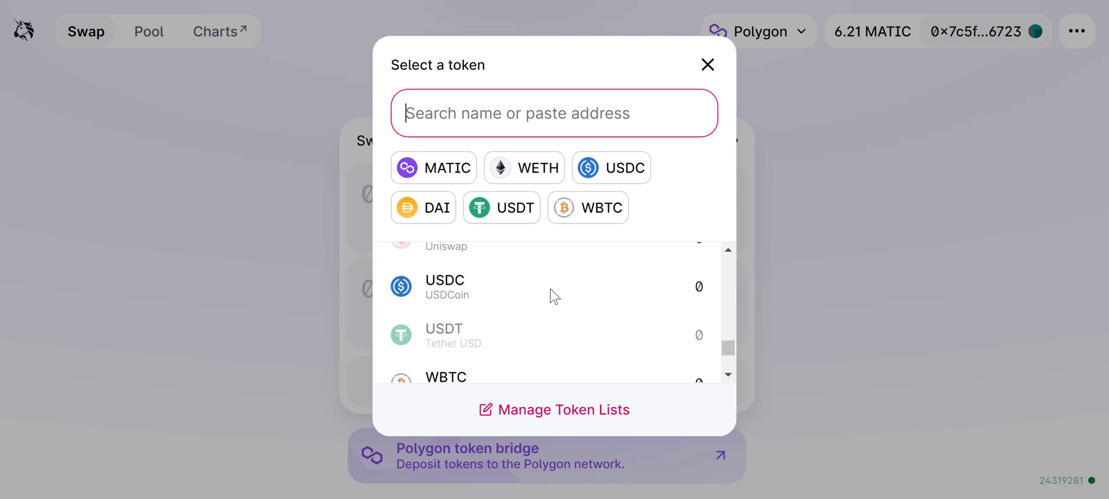
pyautogui.scroll(5, 552, 298)
pyautogui.scroll(5, 551, 298)
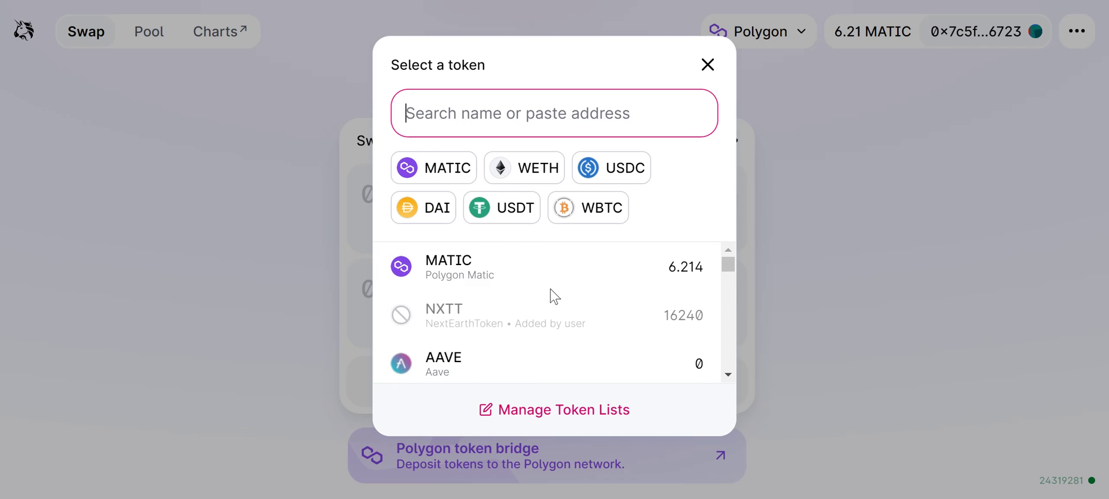
# Close the token picker unchanged and review the network list, keeping Polygon selected
pyautogui.click(708, 65)
pyautogui.click(786, 36)
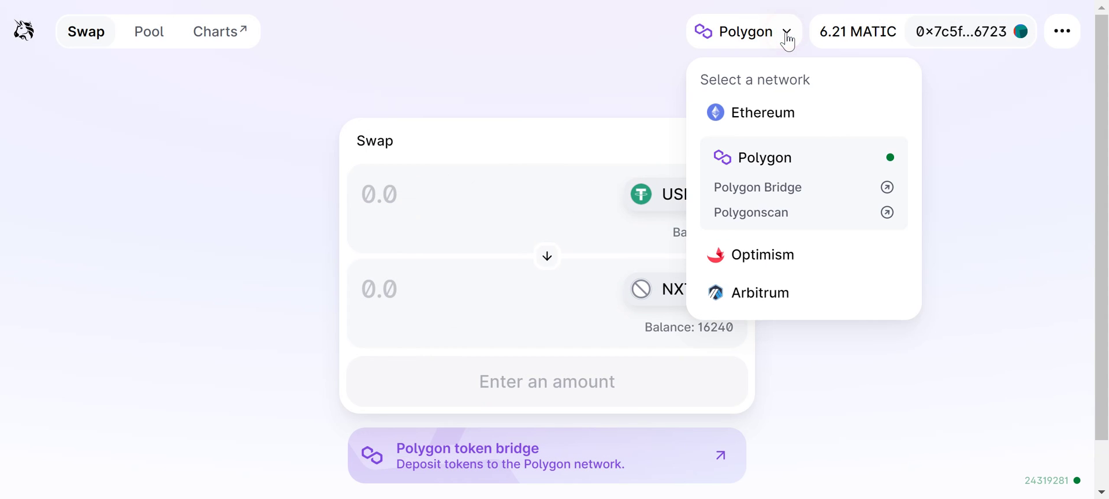
pyautogui.click(924, 103)
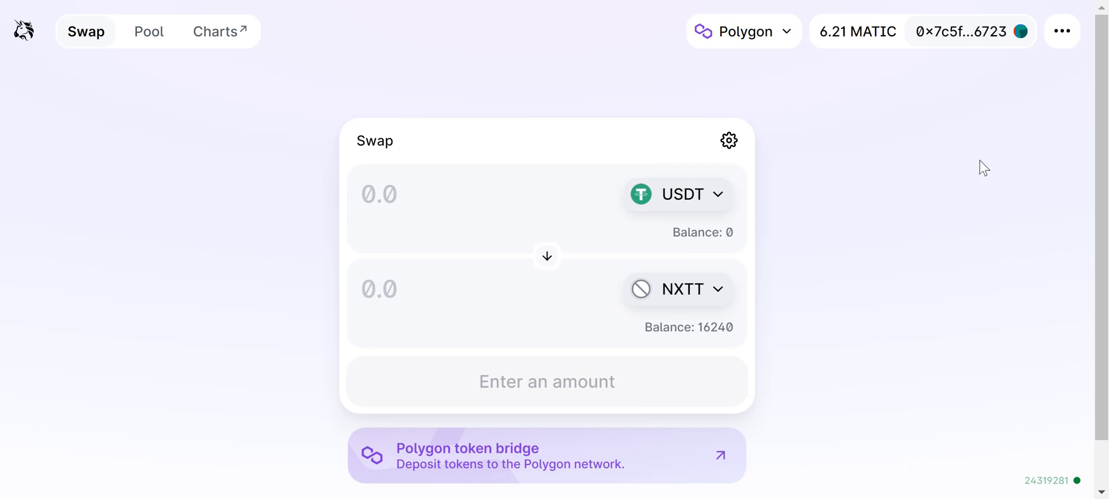
pyautogui.click(787, 35)
pyautogui.click(786, 39)
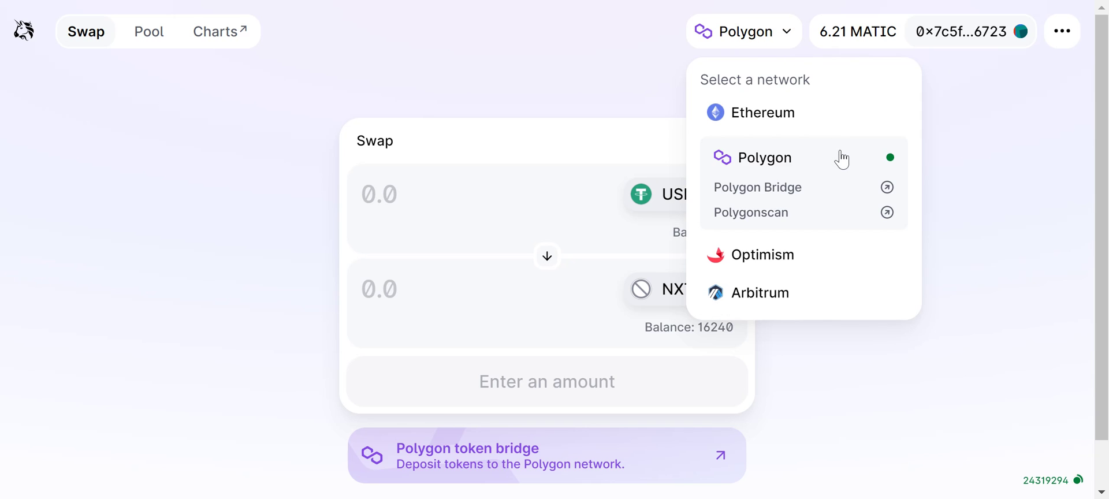
pyautogui.scroll(-1, 843, 149)
pyautogui.click(962, 127)
pyautogui.scroll(1, 963, 133)
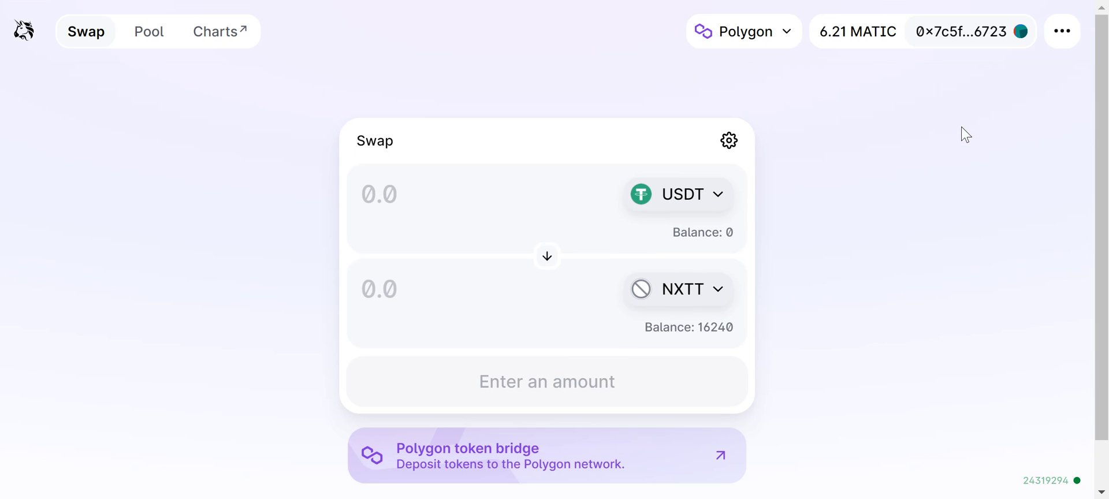